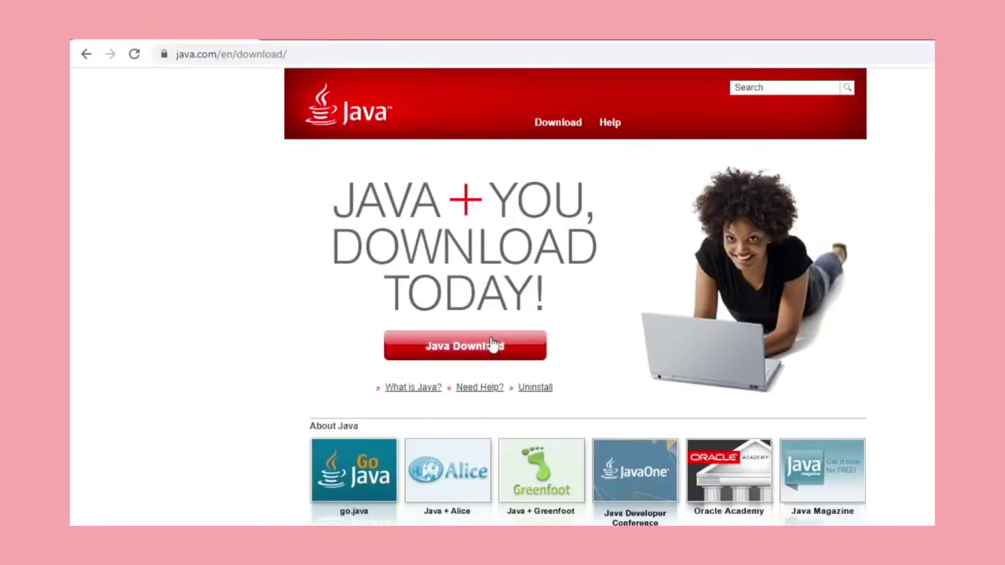
# - Download 64-bit Java for Windows, Version 8 Update 291, from the Java site, agreeing to the license
pyautogui.scroll(-1, 270, 469)
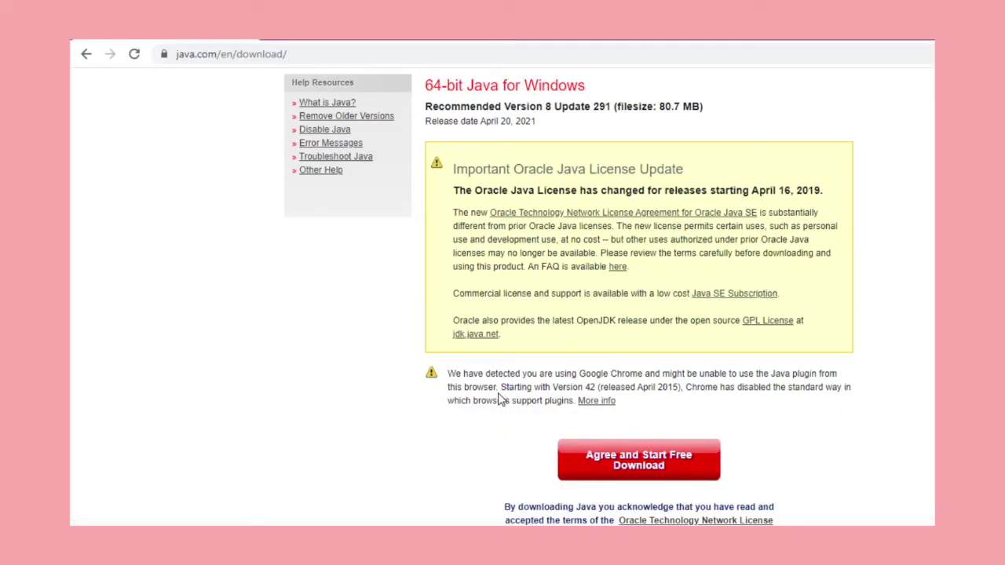
pyautogui.click(684, 426)
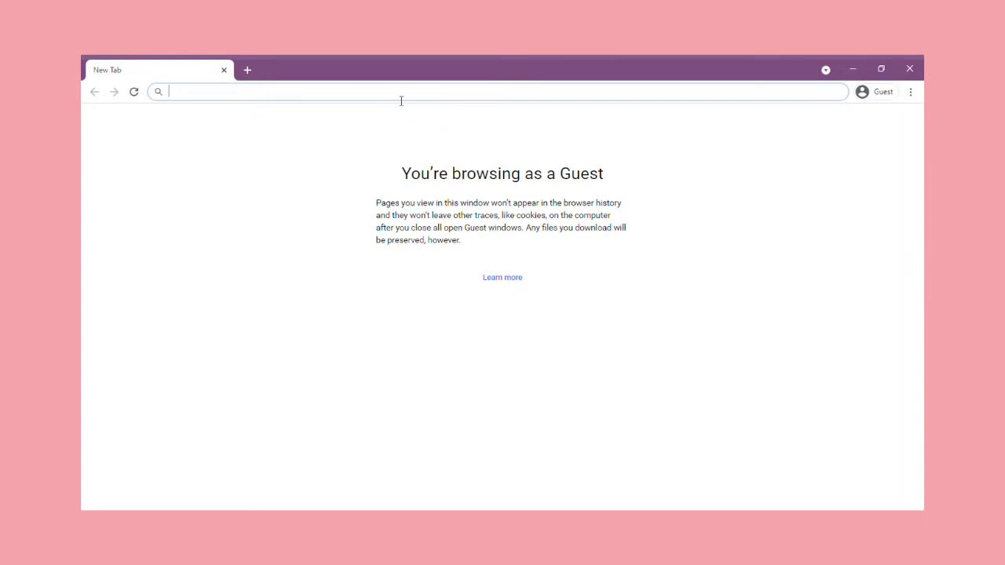
# - Search the web for "MINecraft forge" and open the official Forge downloads page for Minecraft 1.16.5
pyautogui.write('MIN')
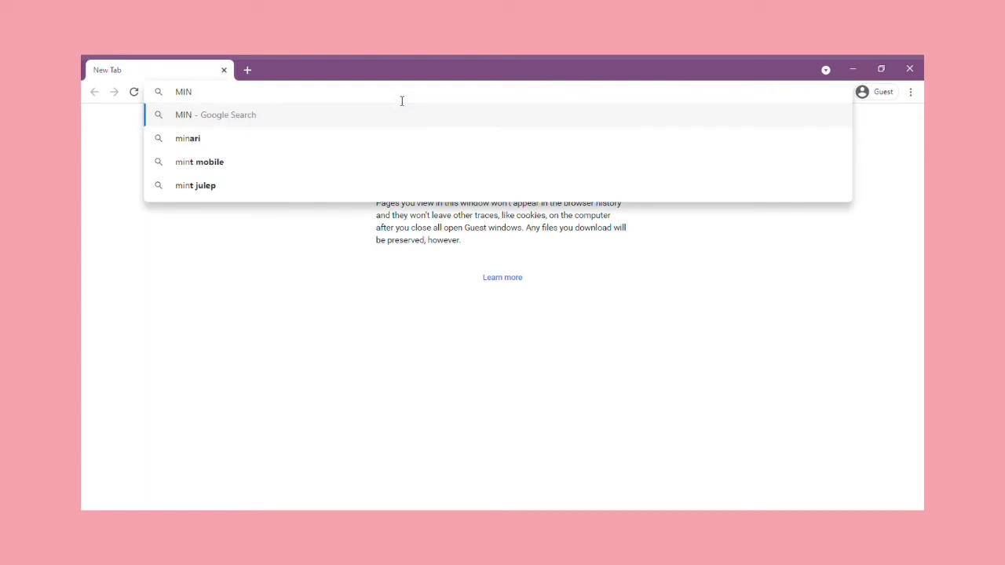
pyautogui.write('ecraft fo')
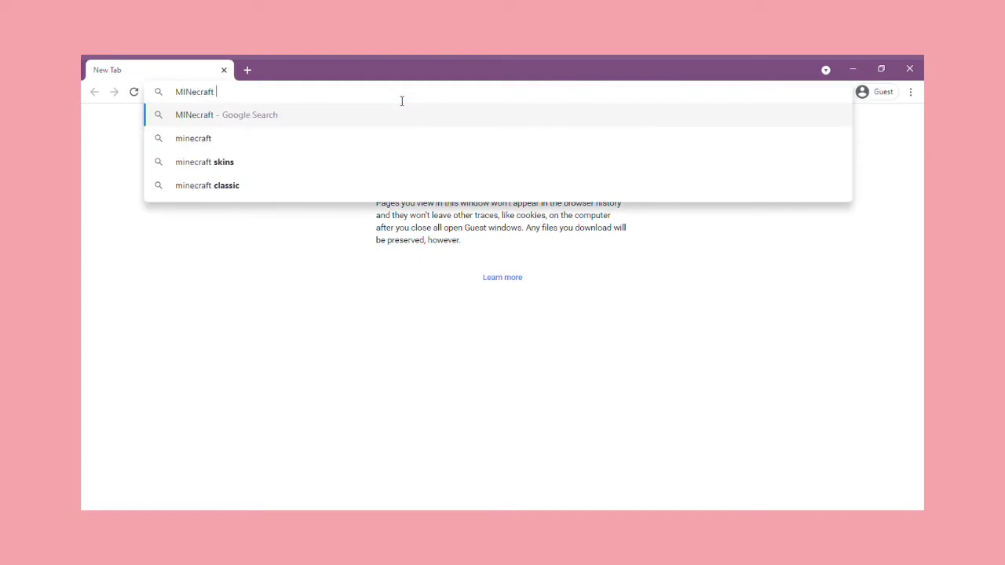
pyautogui.write('rge')
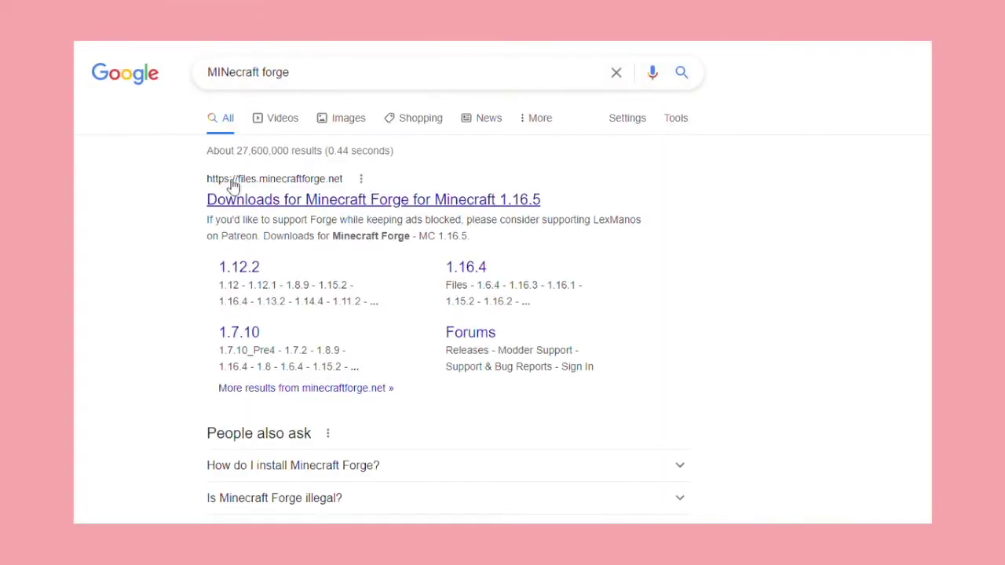
pyautogui.click(345, 203)
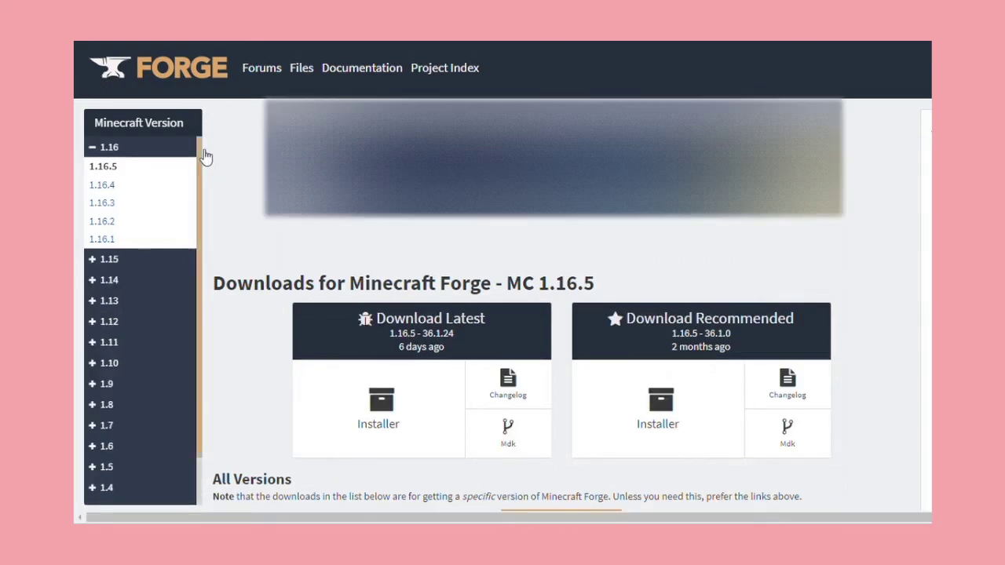
# - Download and keep the recommended Forge installer 1.16.5 - 36.1.0, and install the Forge client into the .minecraft folder
pyautogui.moveTo(202, 193); pyautogui.dragTo(206, 289)
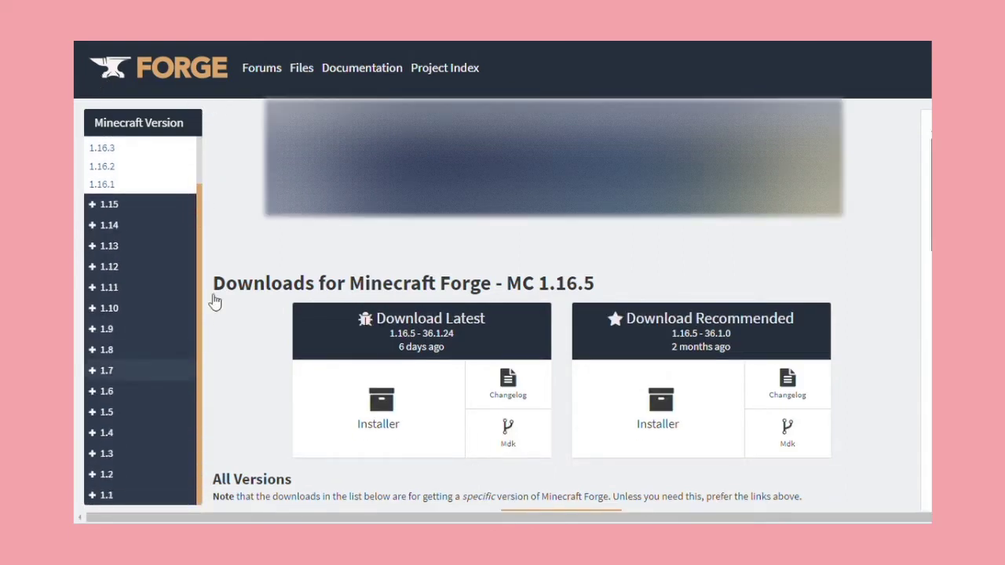
pyautogui.moveTo(205, 197); pyautogui.dragTo(203, 121)
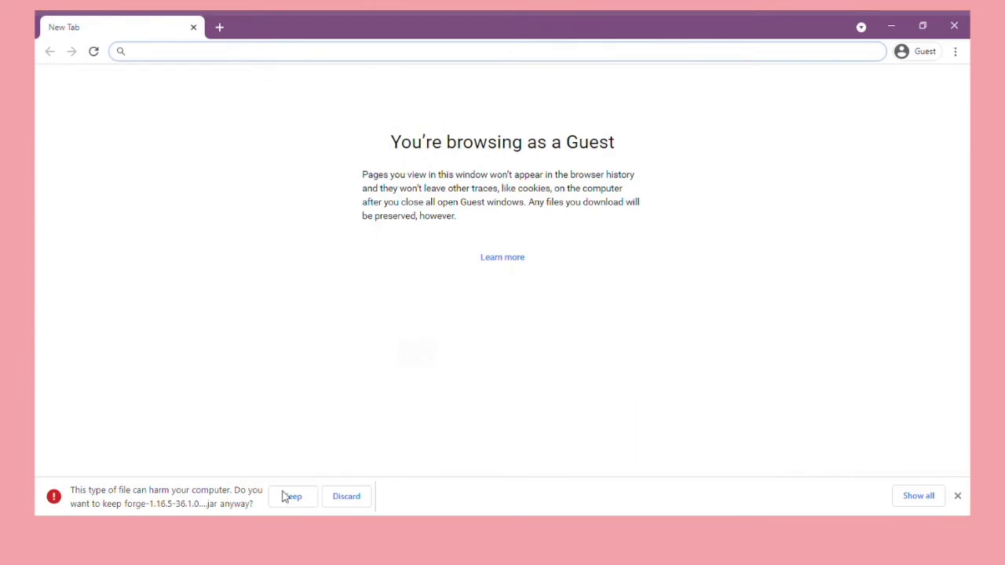
pyautogui.click(287, 496)
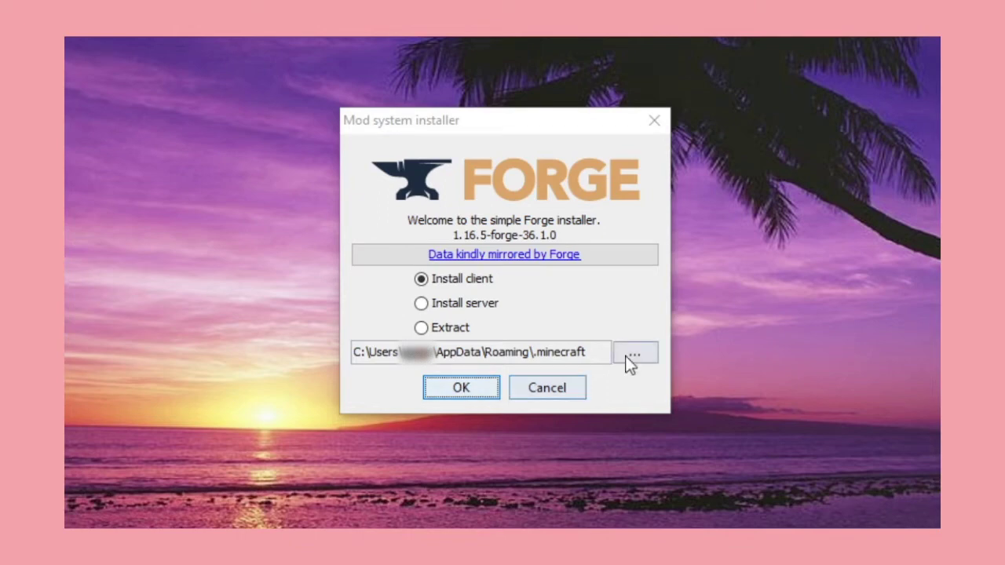
pyautogui.click(462, 388)
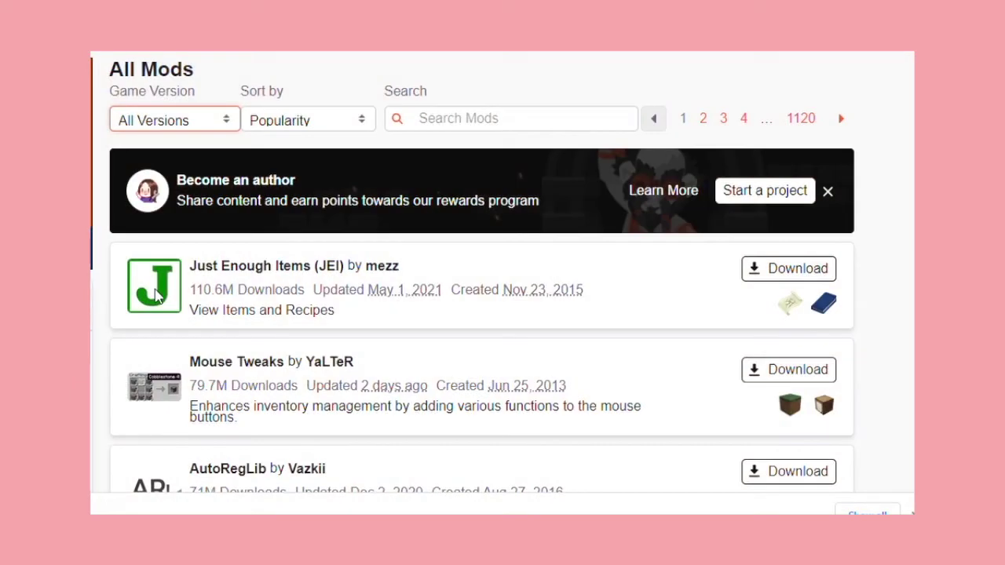
# - Filter the Minecraft mods list to game version 1.16.5 and browse the mods sorted by popularity
pyautogui.press('Down')
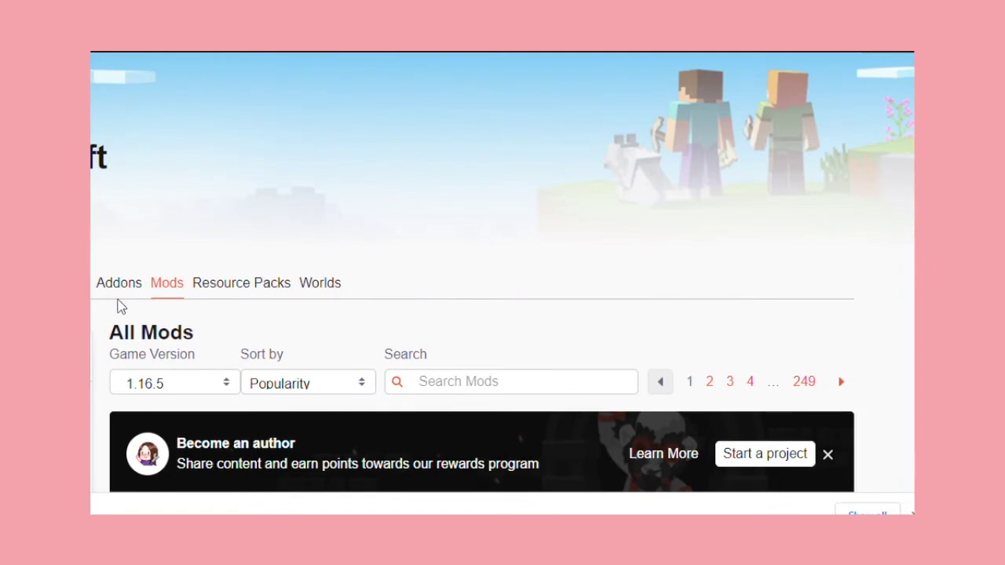
pyautogui.scroll(-5, 211, 313)
pyautogui.scroll(-7, 210, 312)
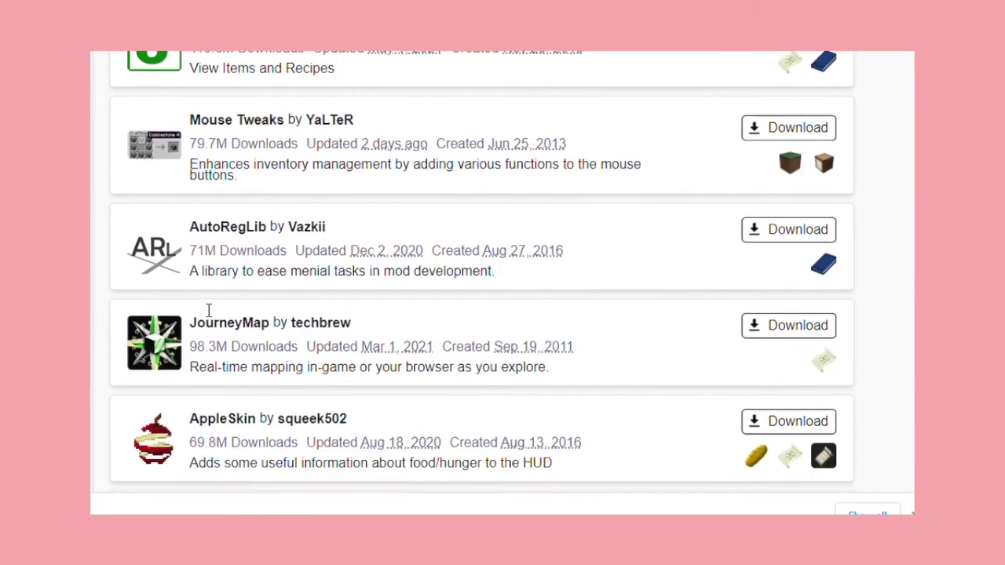
pyautogui.scroll(-2, 202, 295)
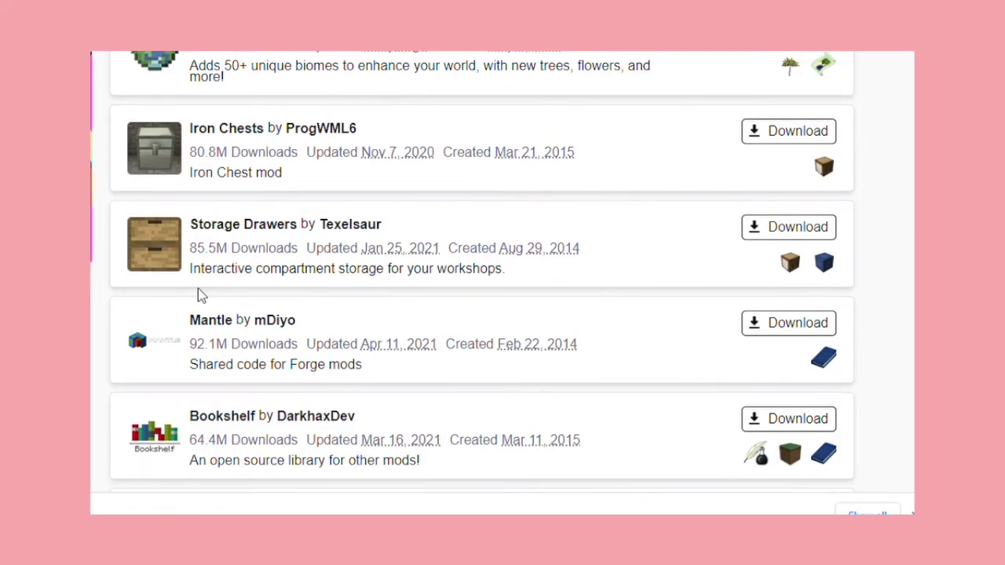
pyautogui.scroll(-10, 202, 295)
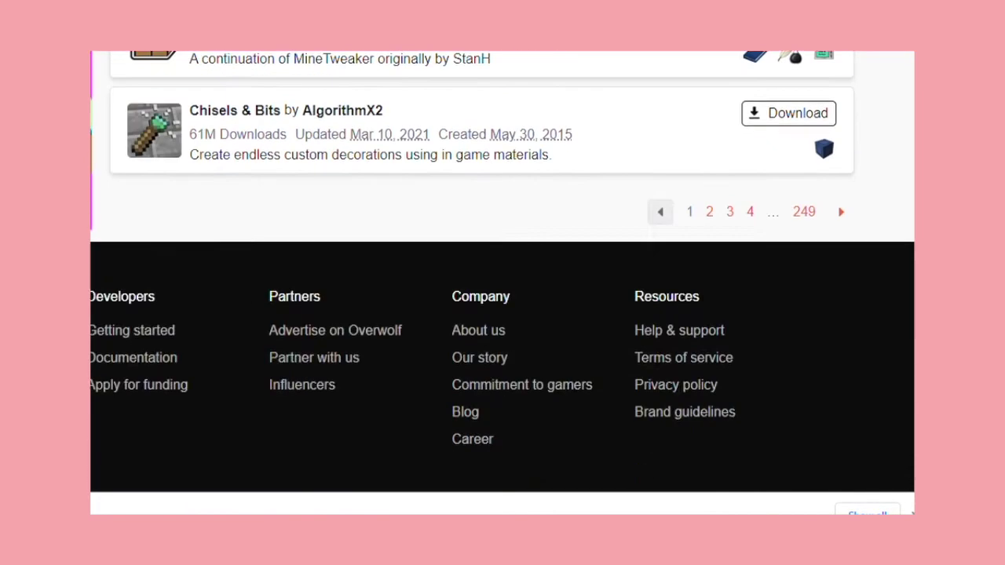
pyautogui.scroll(4, 909, 393)
pyautogui.scroll(15, 886, 173)
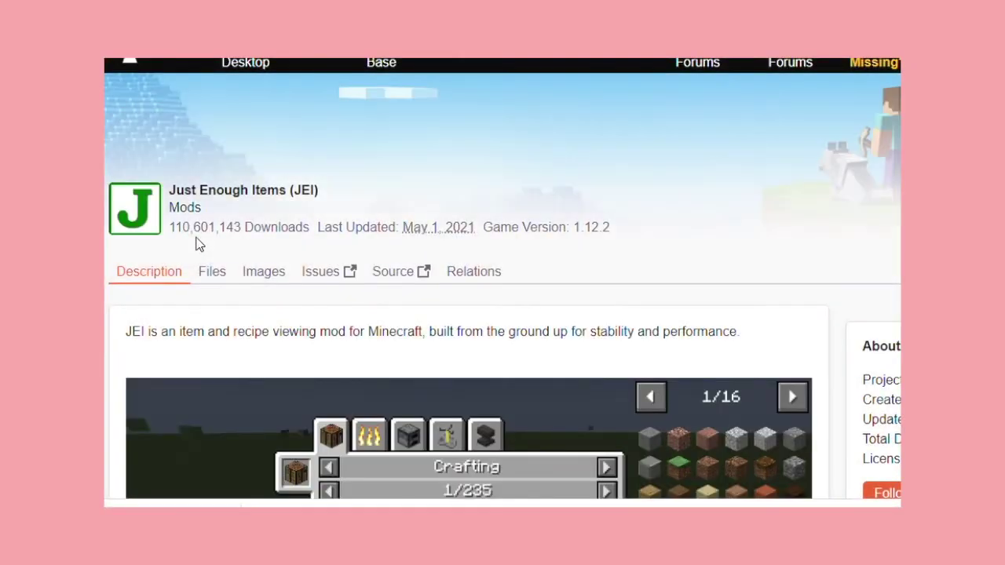
# - Download jei-1.16.5-7.6.4.90.jar from the files of the Just Enough Items (JEI) mod and keep the file
pyautogui.scroll(-1, 197, 245)
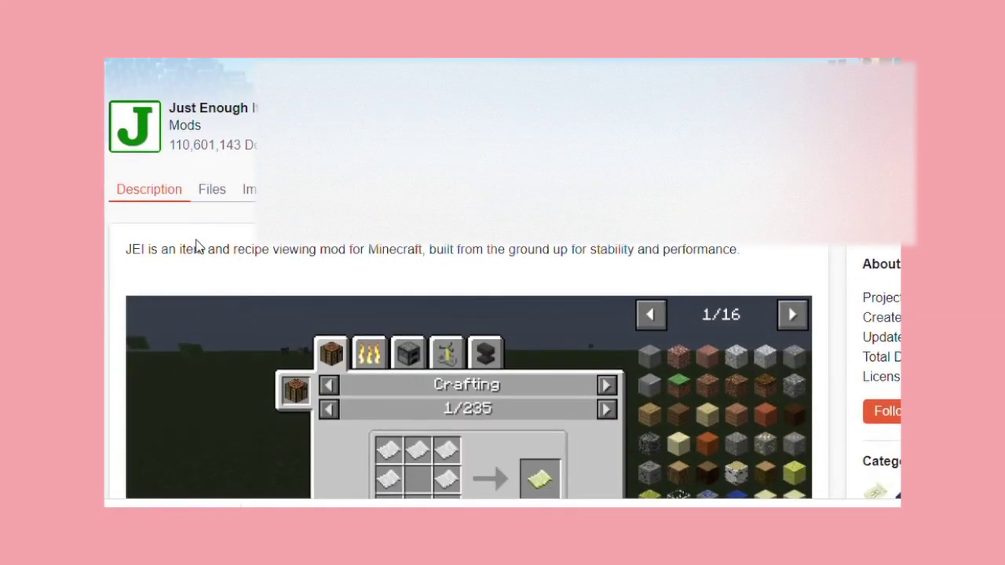
pyautogui.click(206, 193)
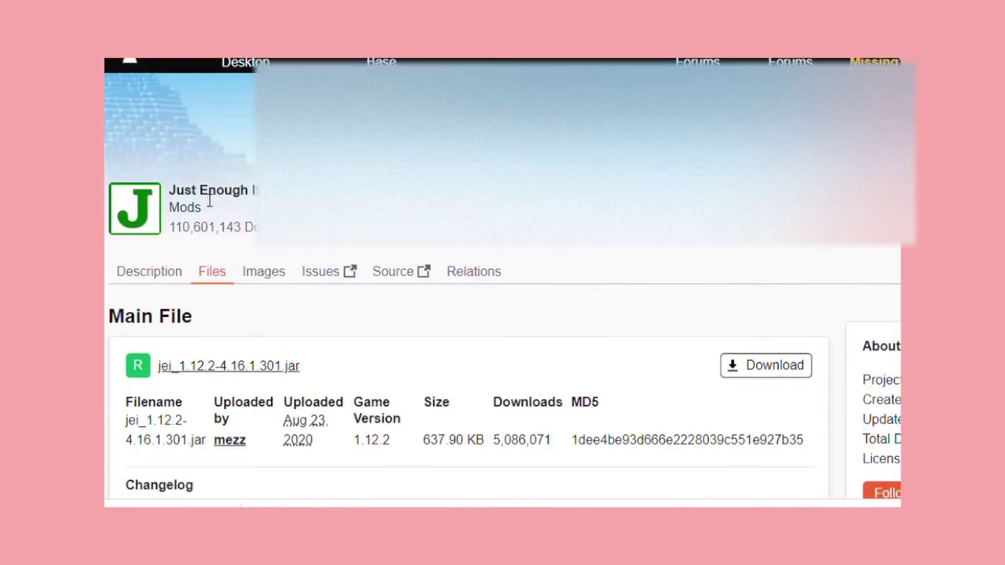
pyautogui.scroll(-5, 385, 313)
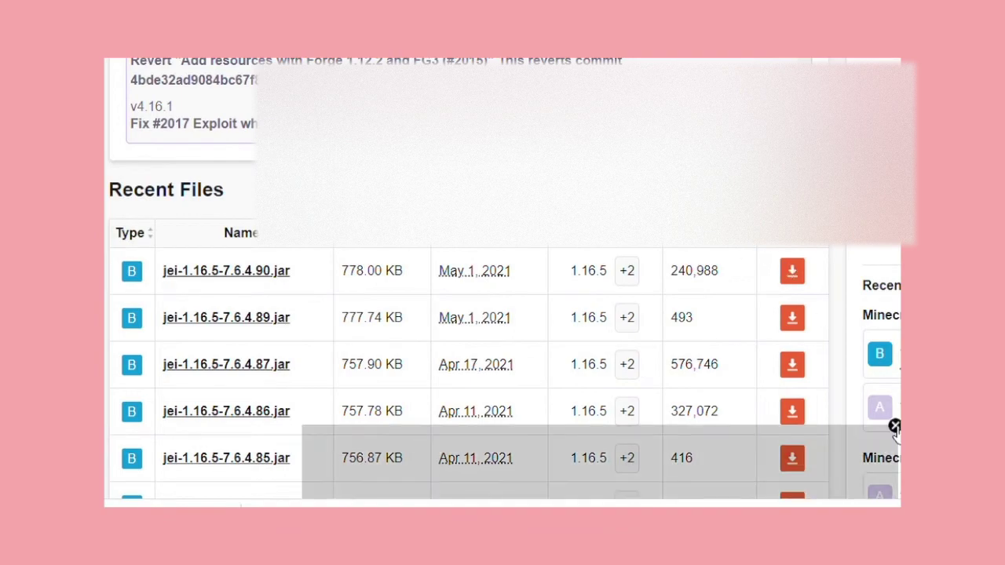
pyautogui.scroll(-1, 566, 358)
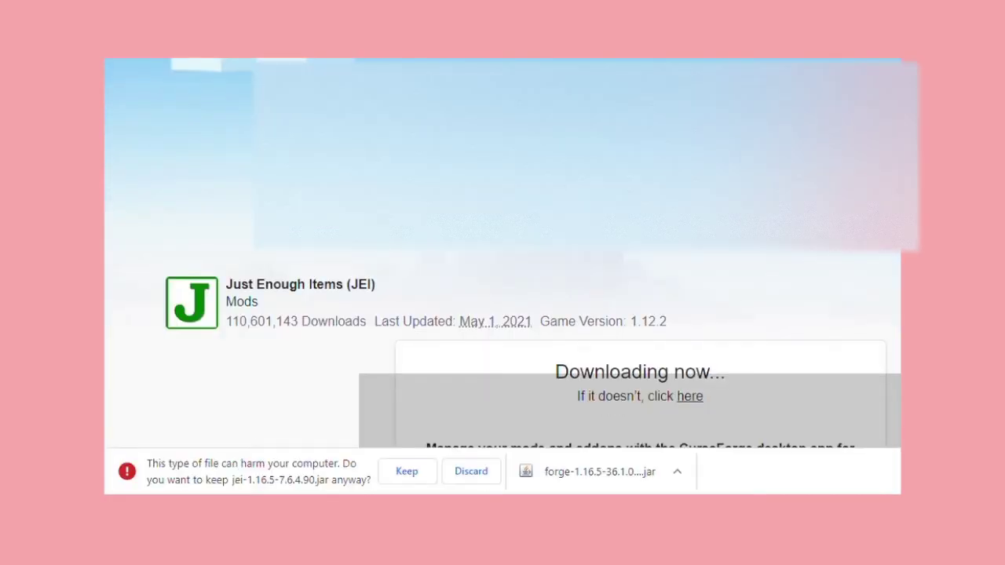
pyautogui.click(401, 471)
pyautogui.click(275, 292)
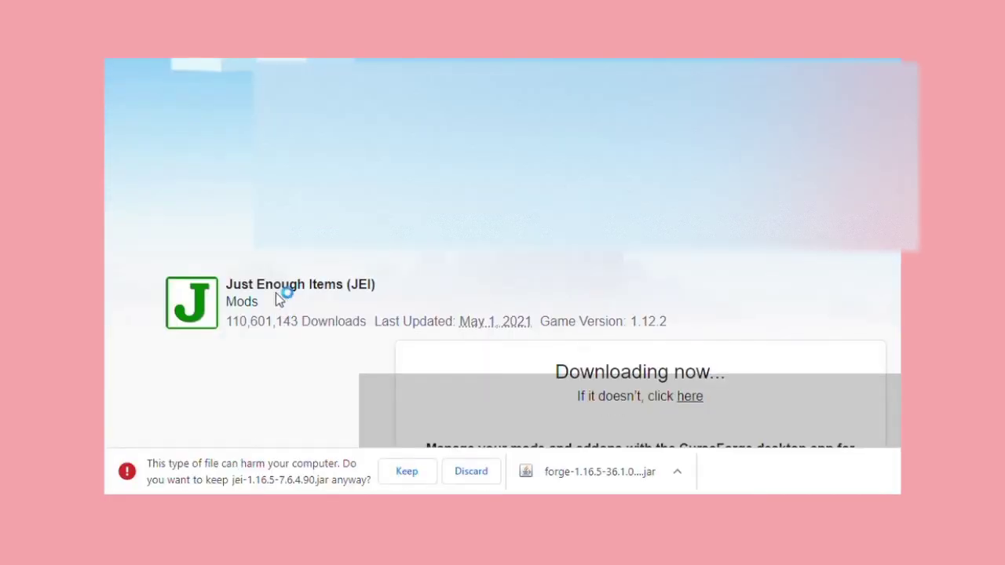
pyautogui.click(406, 474)
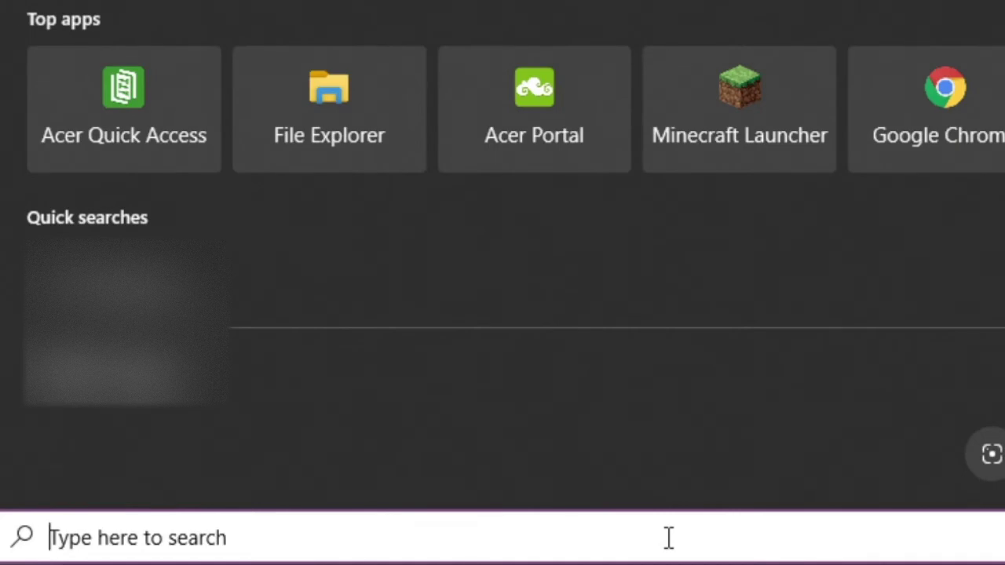
# - Find the roaming application data folder with %appdata% and open the mods folder inside the Minecraft directory
pyautogui.write('%appdata')
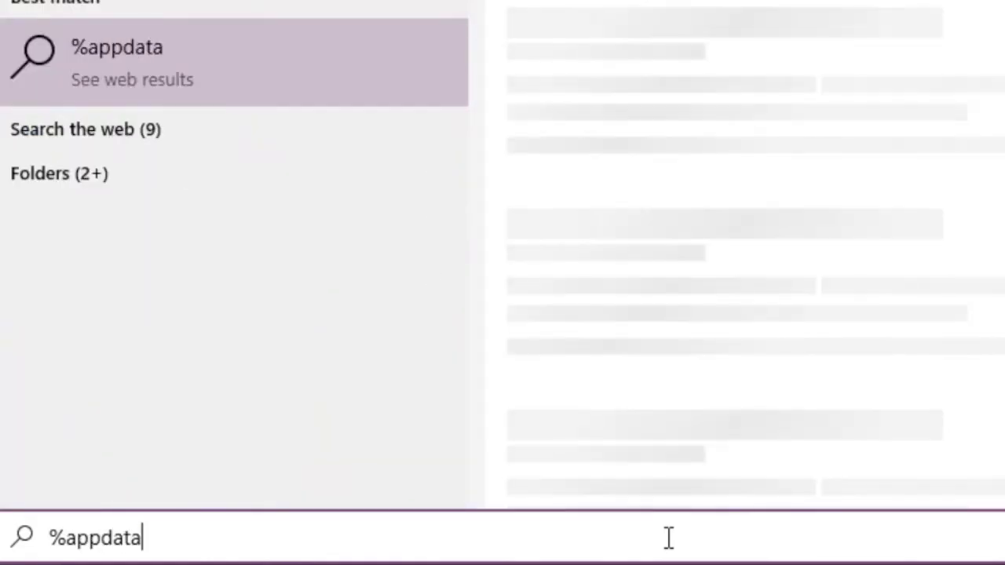
pyautogui.write('%')
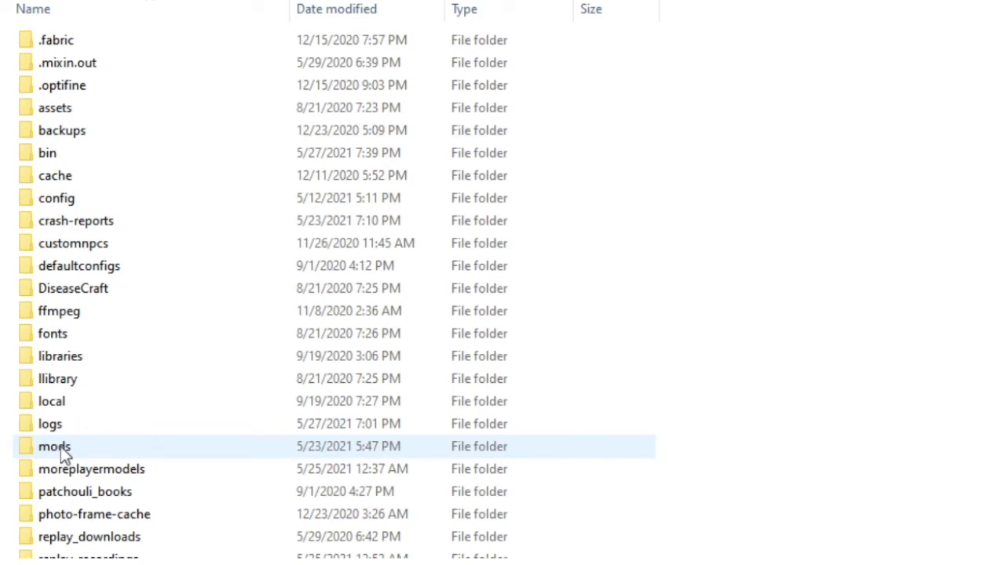
pyautogui.moveTo(69, 447)
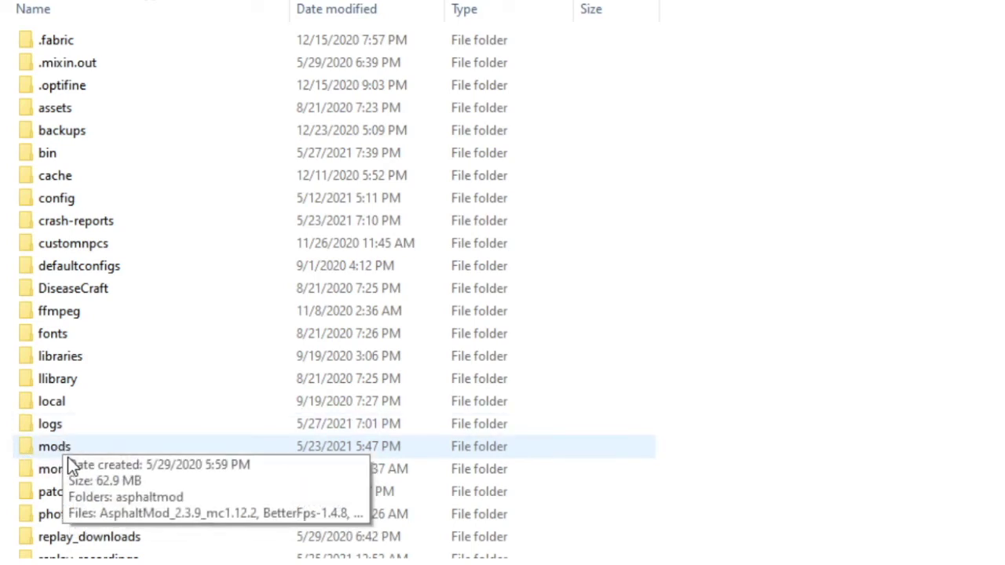
pyautogui.click(85, 452)
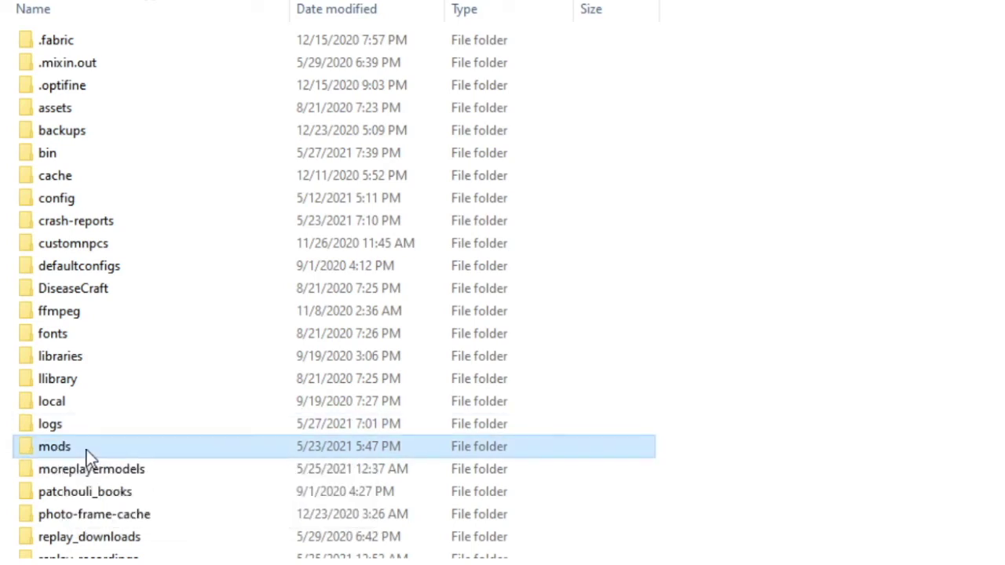
pyautogui.doubleClick(87, 450)
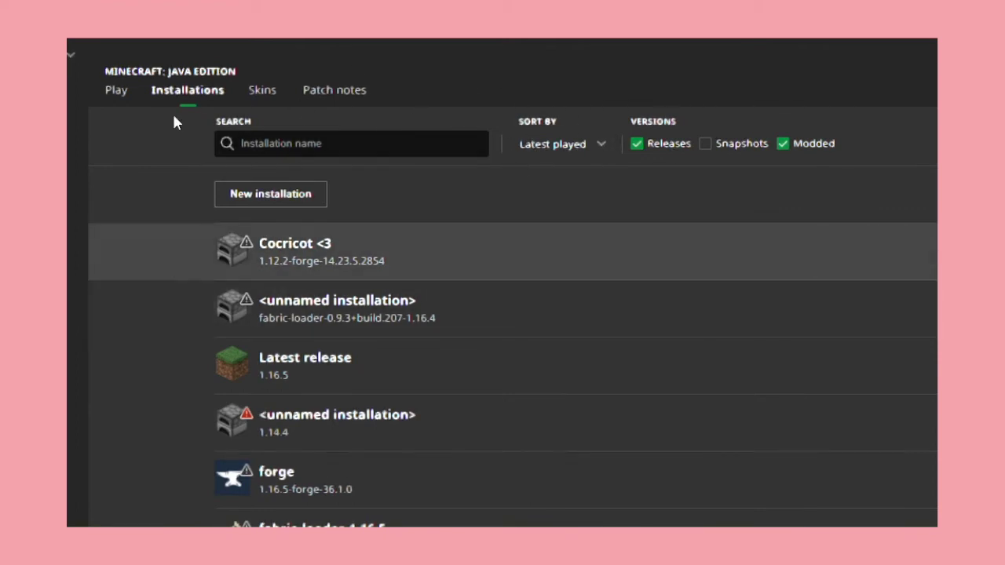
# - Create a launcher installation named "forge <3" using version release 1.16.4-forge-35.1.4
pyautogui.click(284, 197)
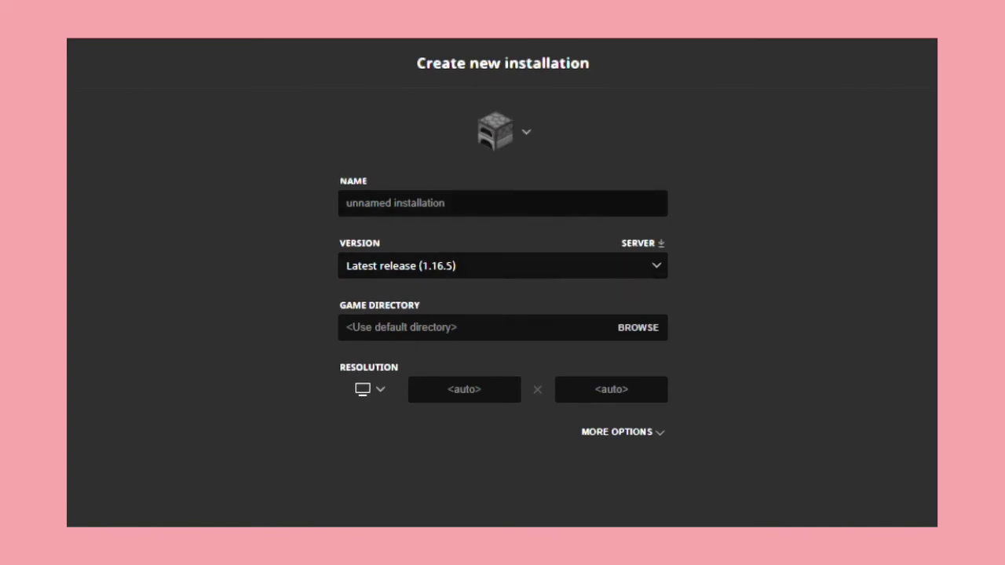
pyautogui.click(503, 202)
pyautogui.write('forge ')
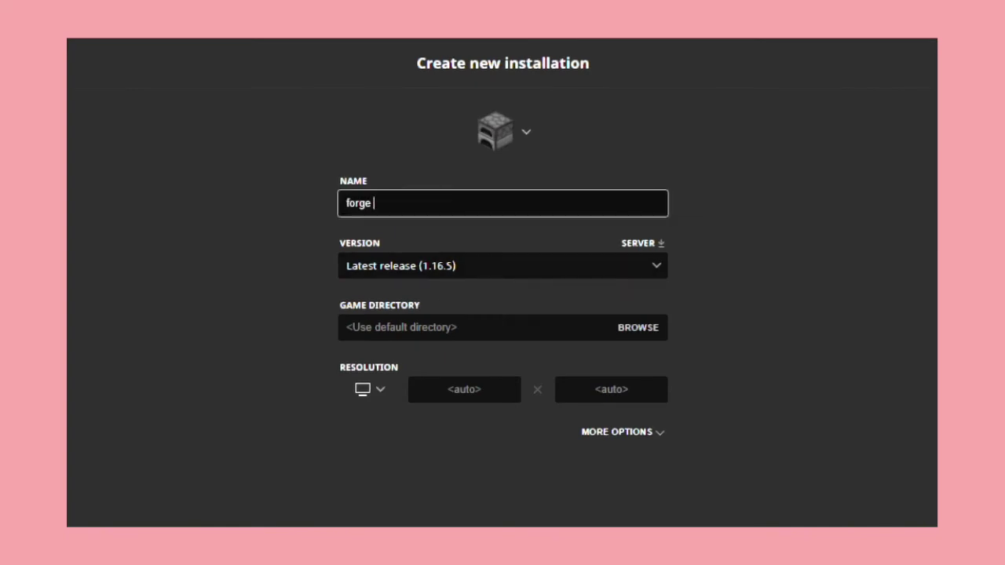
pyautogui.write('<3')
pyautogui.click(489, 267)
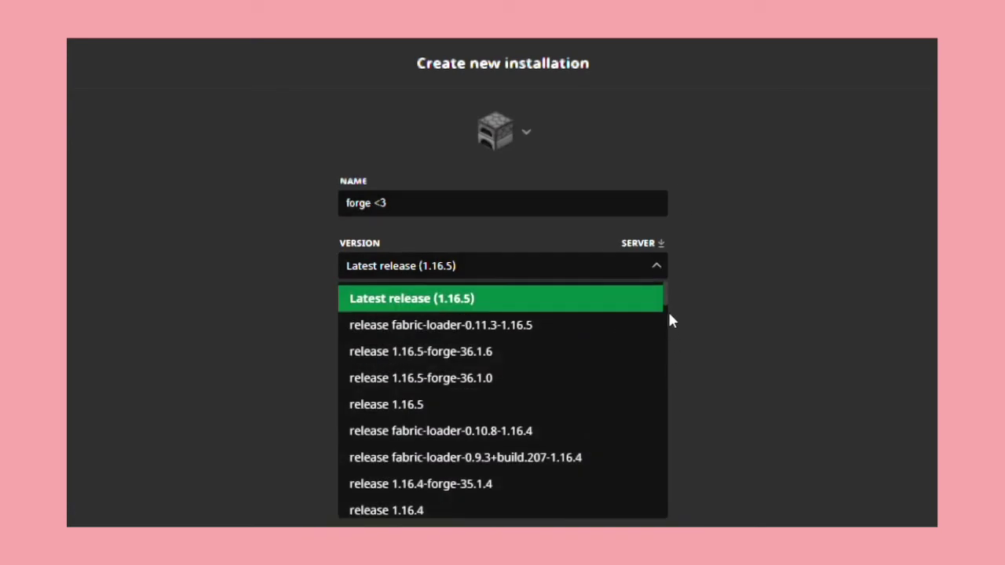
pyautogui.click(489, 484)
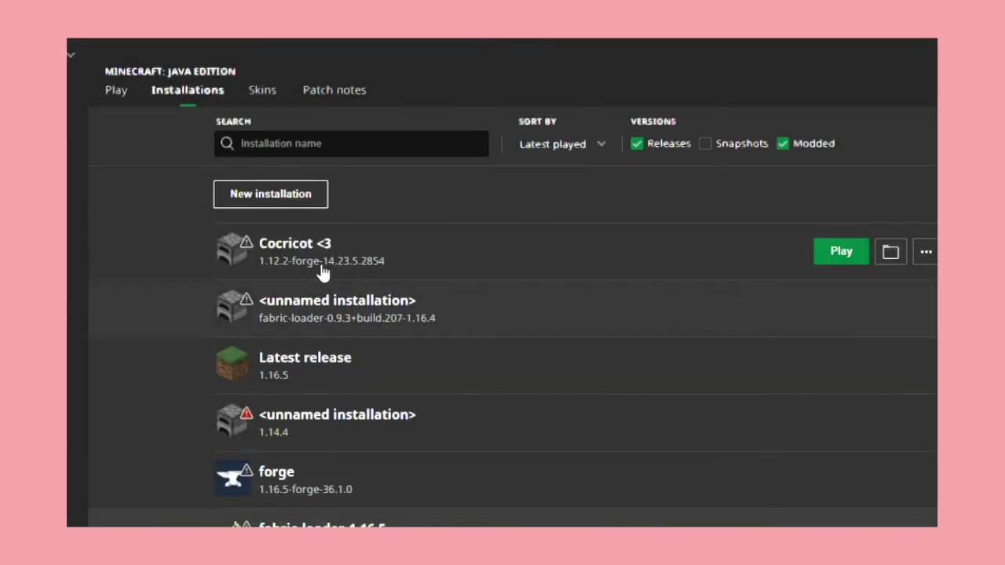
# - Select the "forge <3" installation in the launcher and start the game with it
pyautogui.click(122, 92)
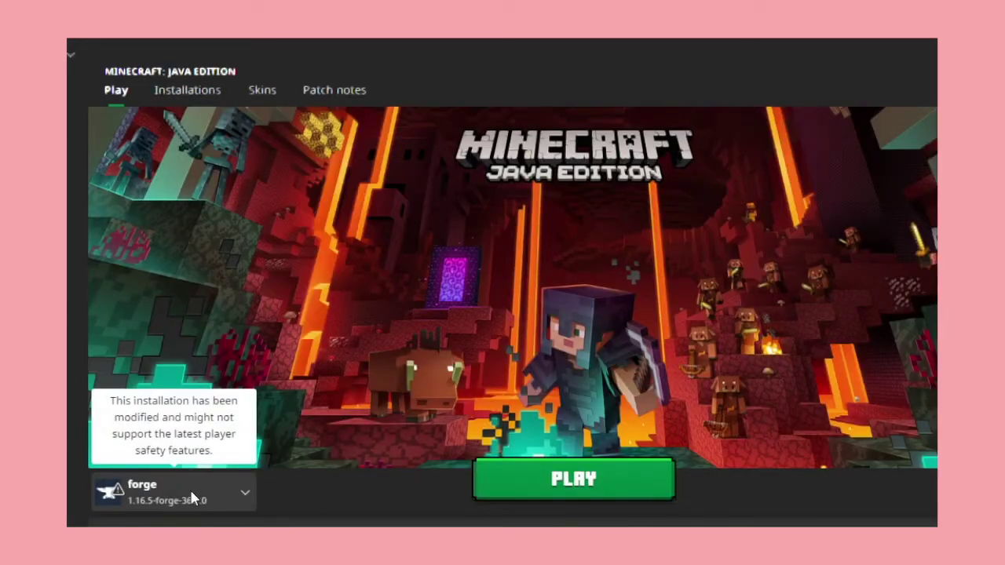
pyautogui.click(271, 488)
pyautogui.scroll(-1, 304, 365)
pyautogui.click(157, 455)
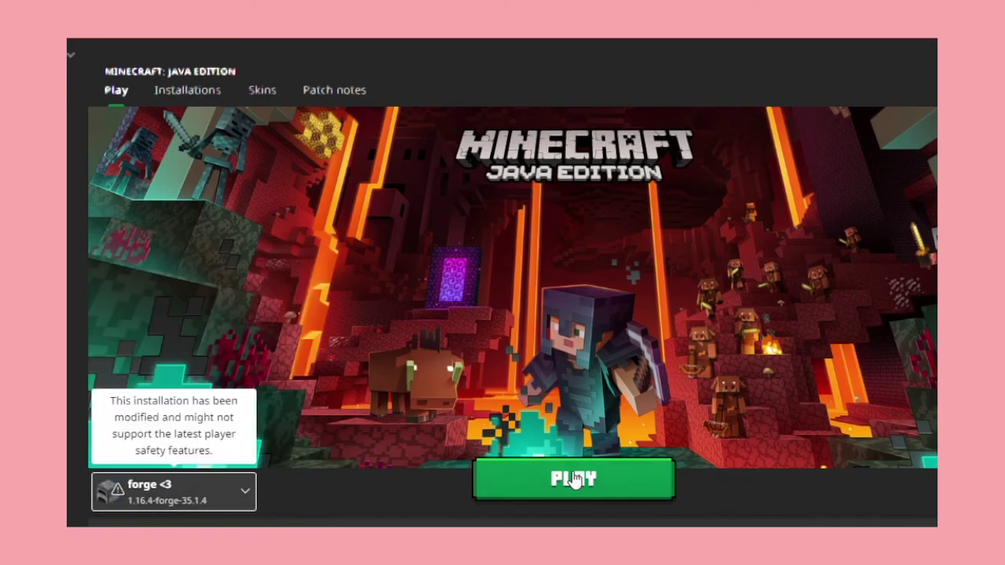
pyautogui.click(574, 479)
pyautogui.click(683, 418)
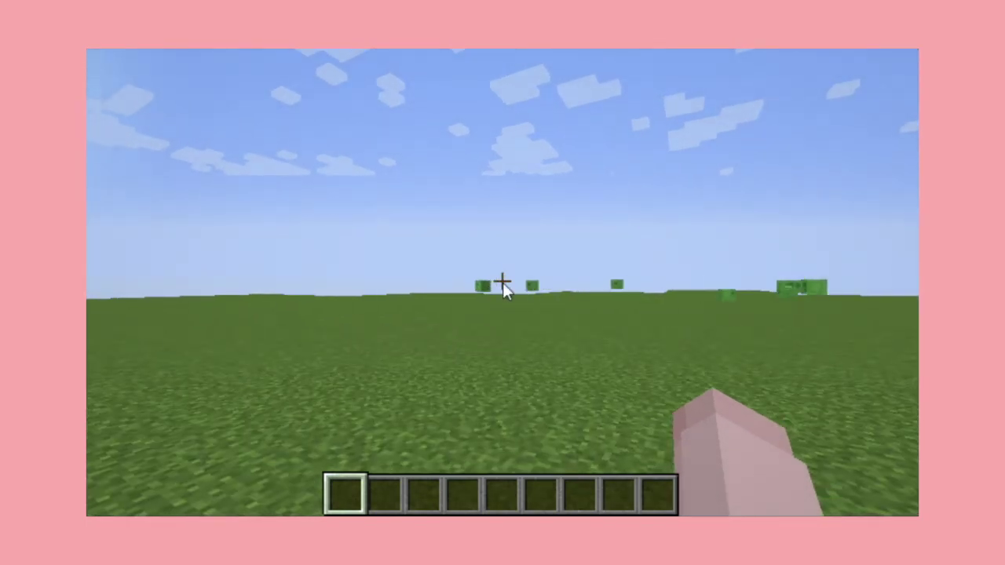
# - Open the creative inventory in the world to examine the mod's item list
pyautogui.press('e')
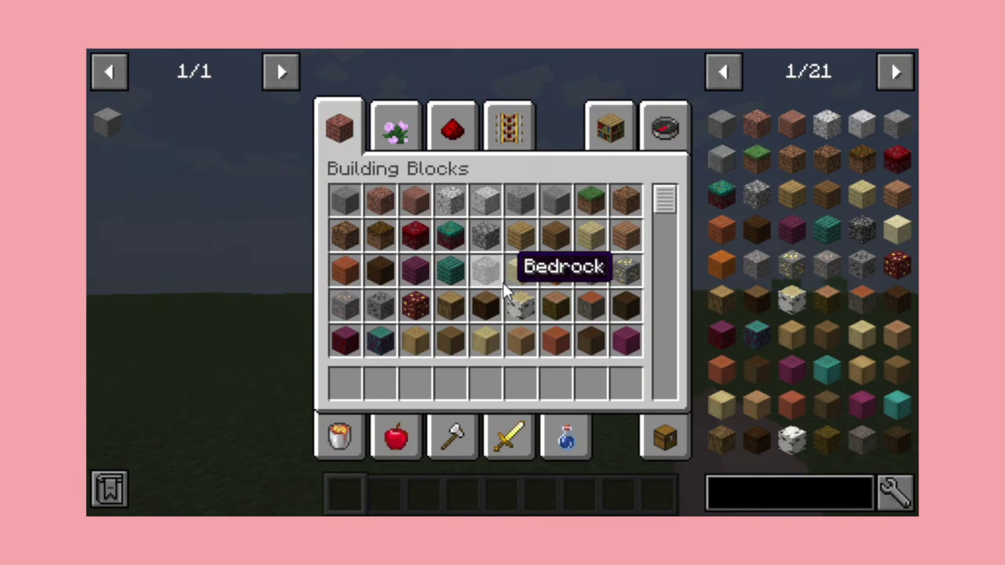